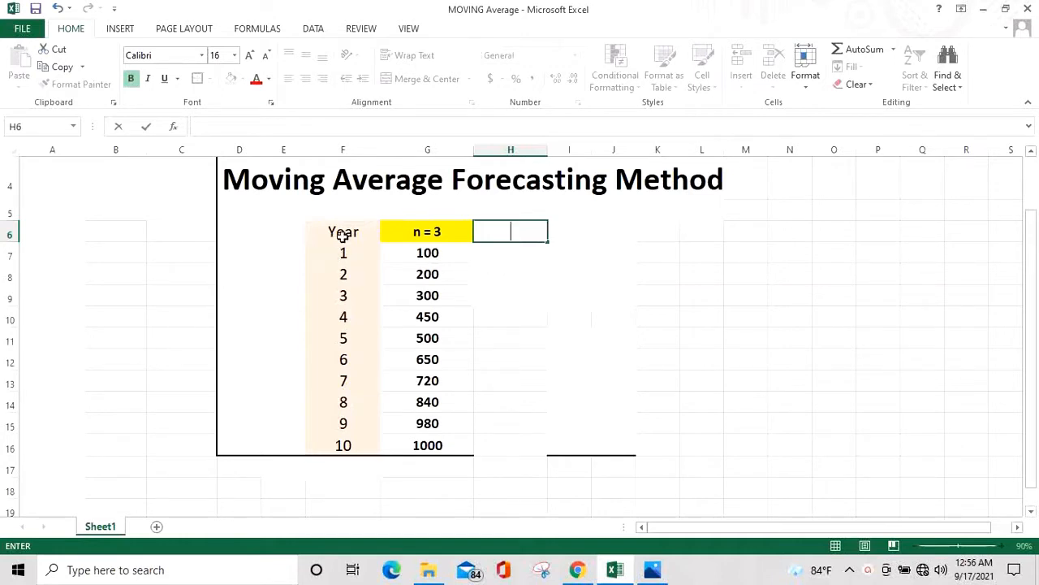
# Examine the Year and n = 3 columns and the three-year groups of values used for the moving average
pyautogui.moveTo(341, 232); pyautogui.dragTo(341, 445)
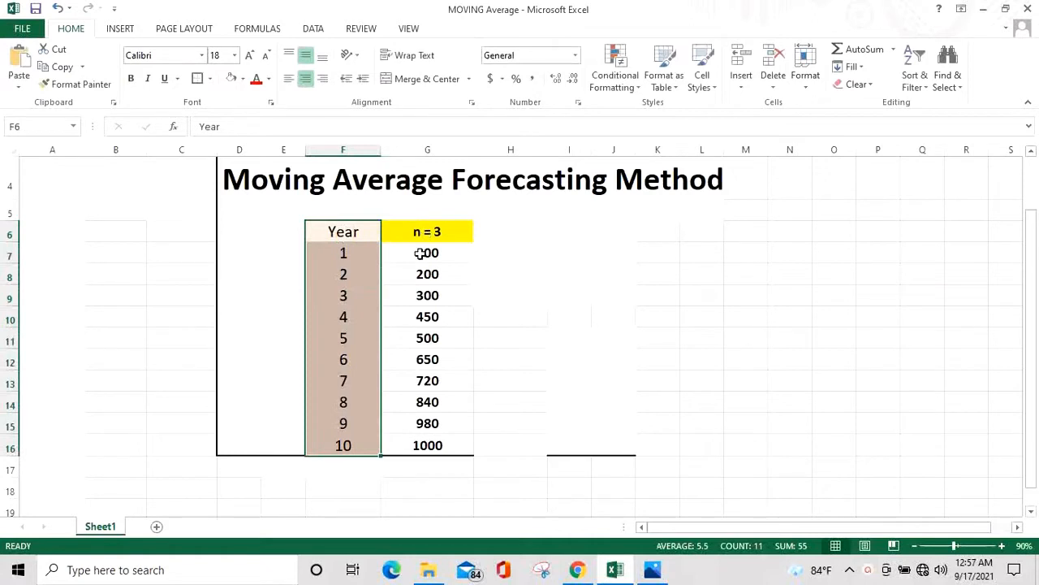
pyautogui.moveTo(421, 254); pyautogui.dragTo(427, 445)
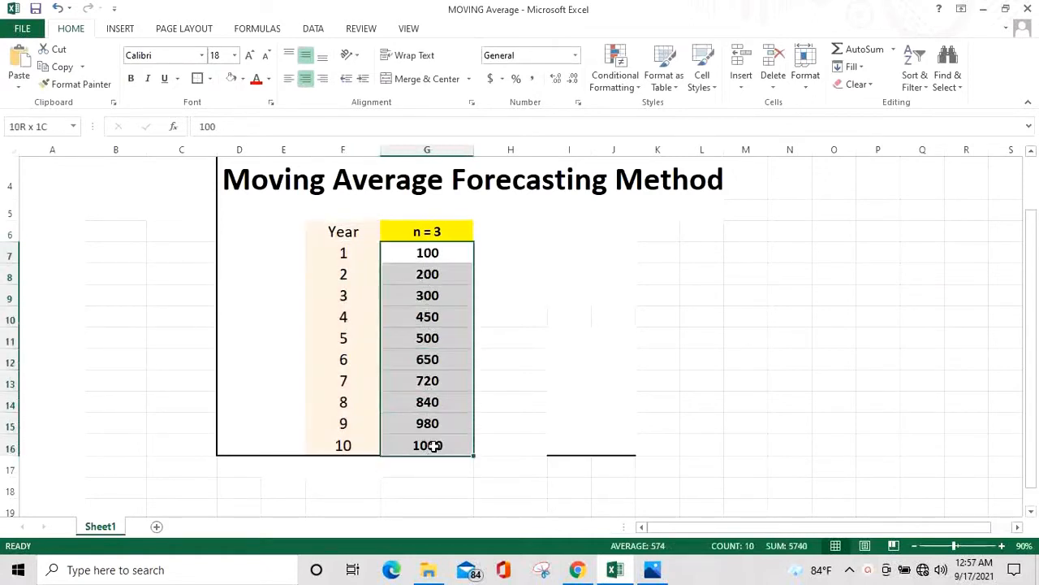
pyautogui.click(428, 230)
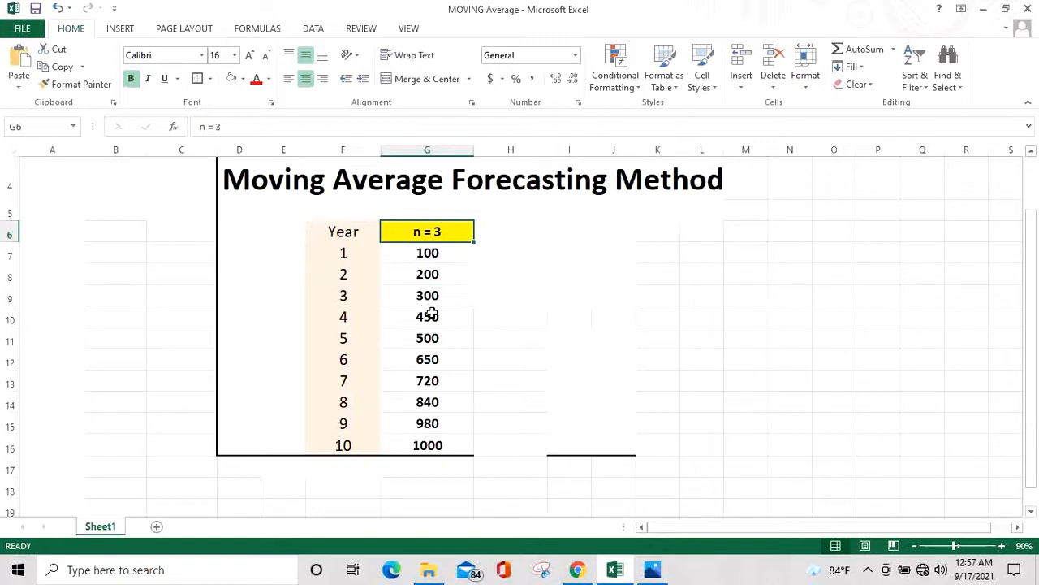
pyautogui.moveTo(432, 317); pyautogui.dragTo(442, 439)
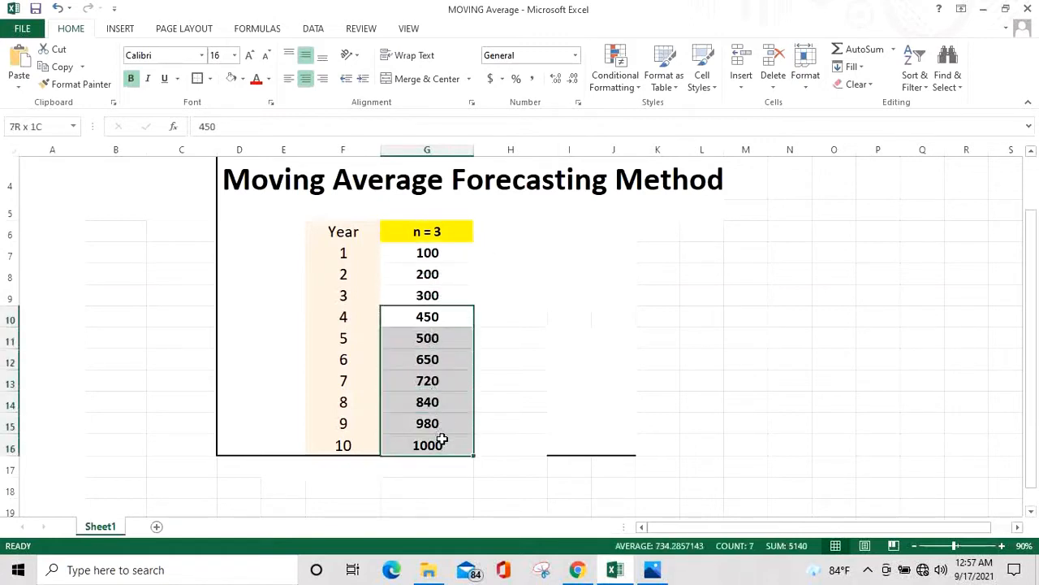
pyautogui.click(439, 232)
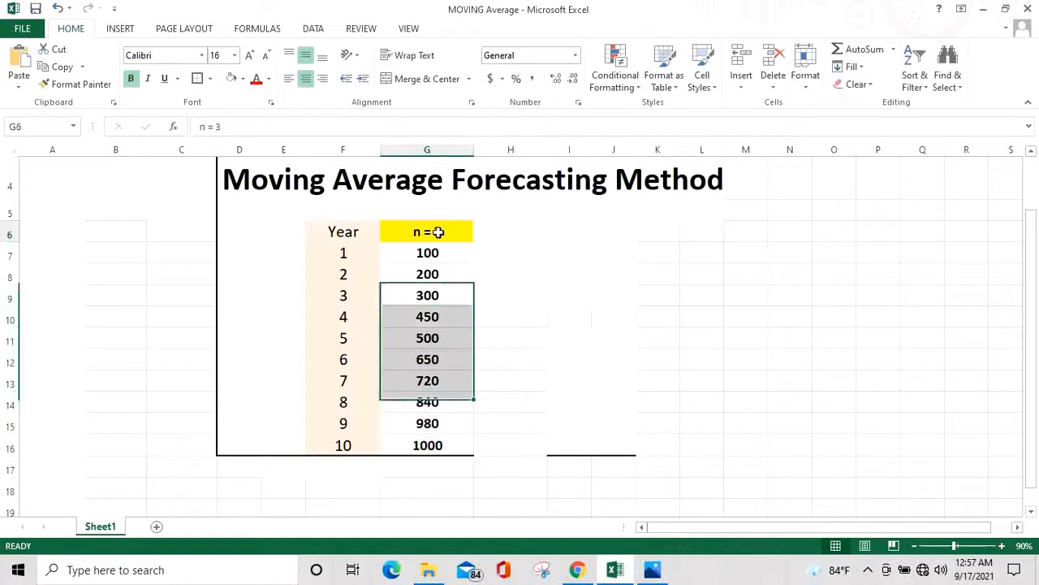
pyautogui.click(427, 318)
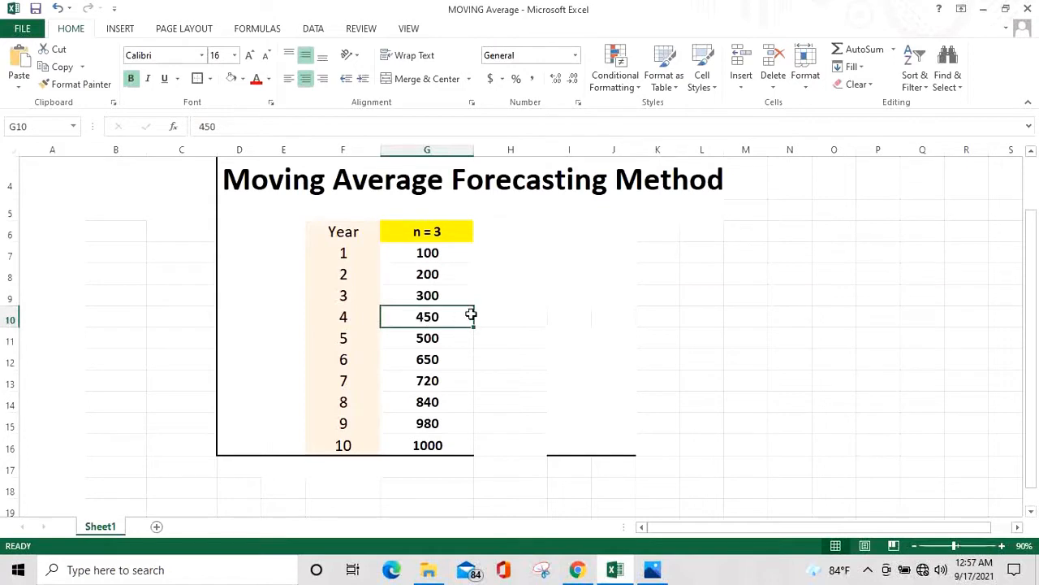
pyautogui.click(428, 297)
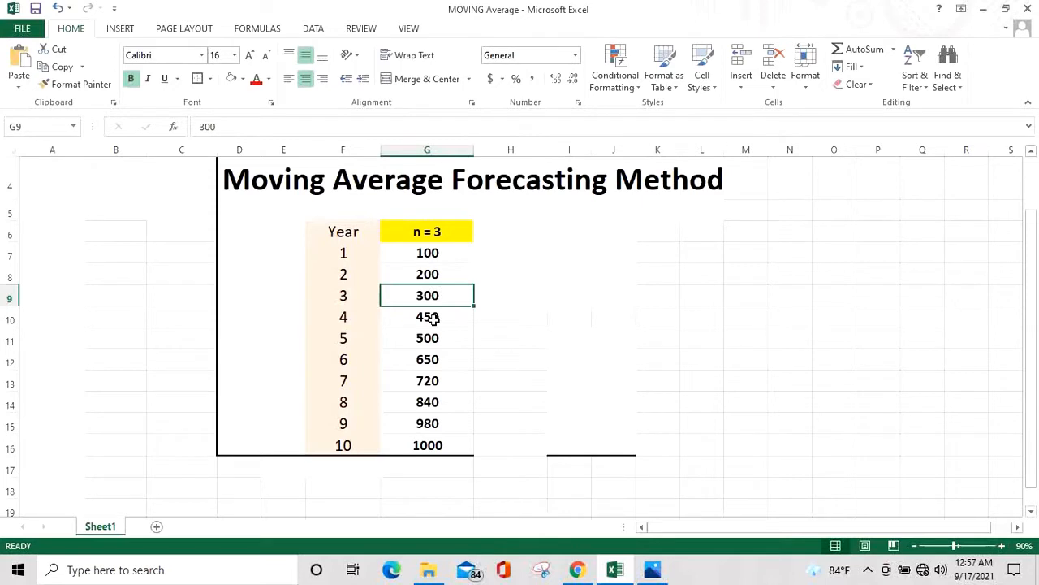
pyautogui.click(433, 318)
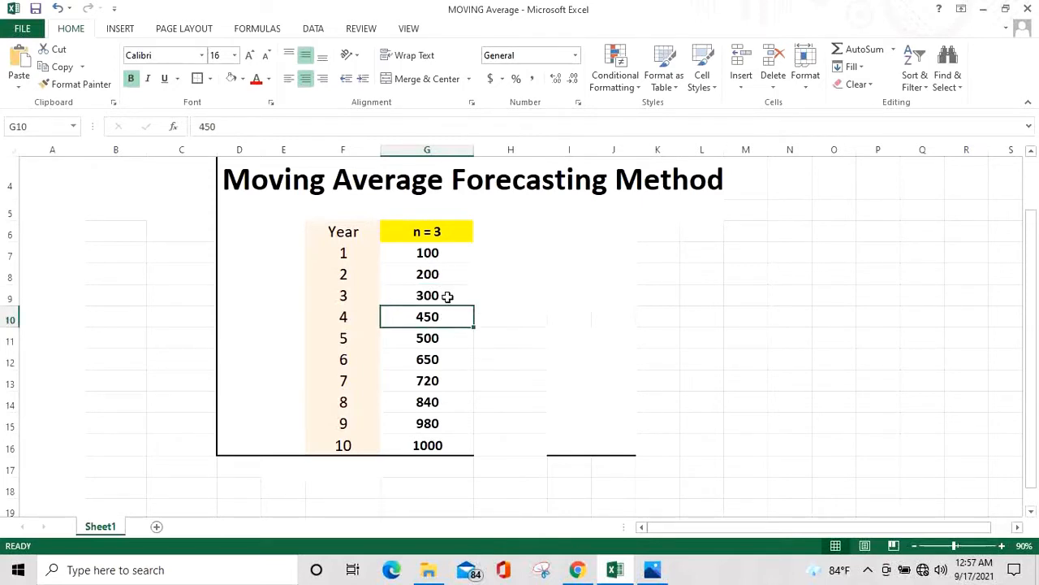
pyautogui.moveTo(443, 292); pyautogui.dragTo(441, 256)
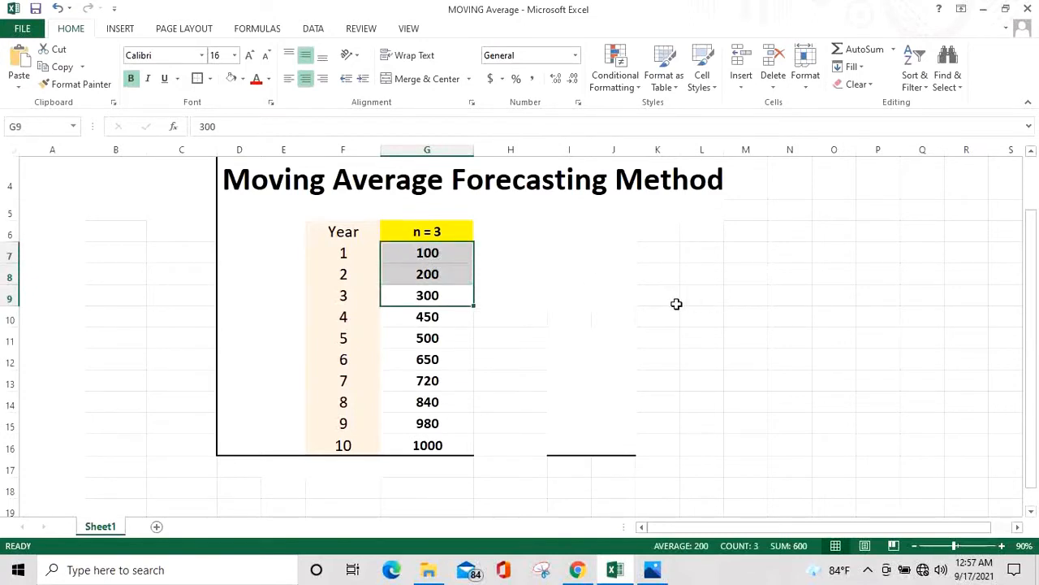
# Paste the F1+F2+F3/3 formula note beside the table, next to the first three values
pyautogui.click(620, 298)
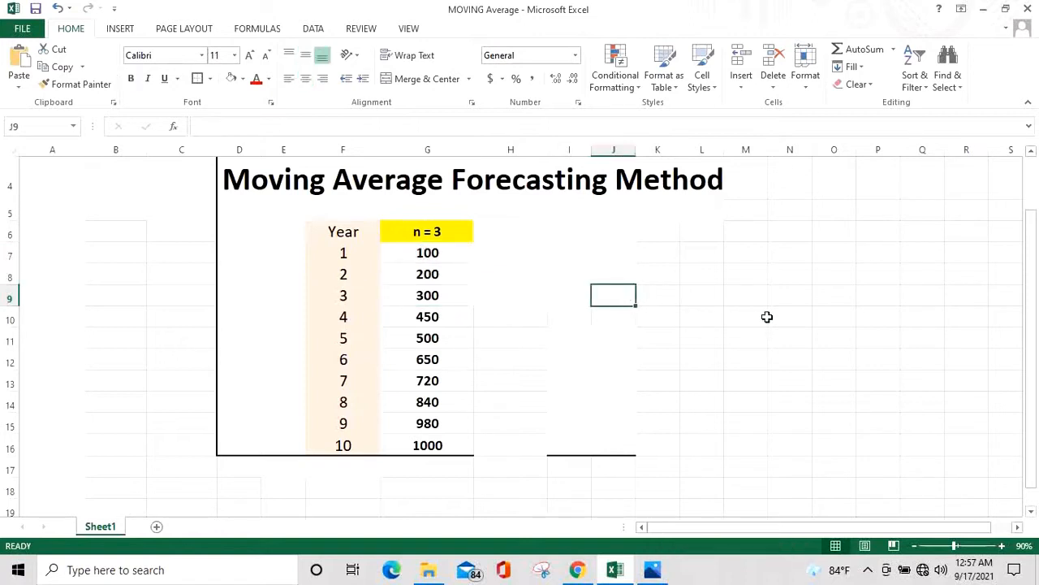
pyautogui.hotkey('ctrl', 'v')
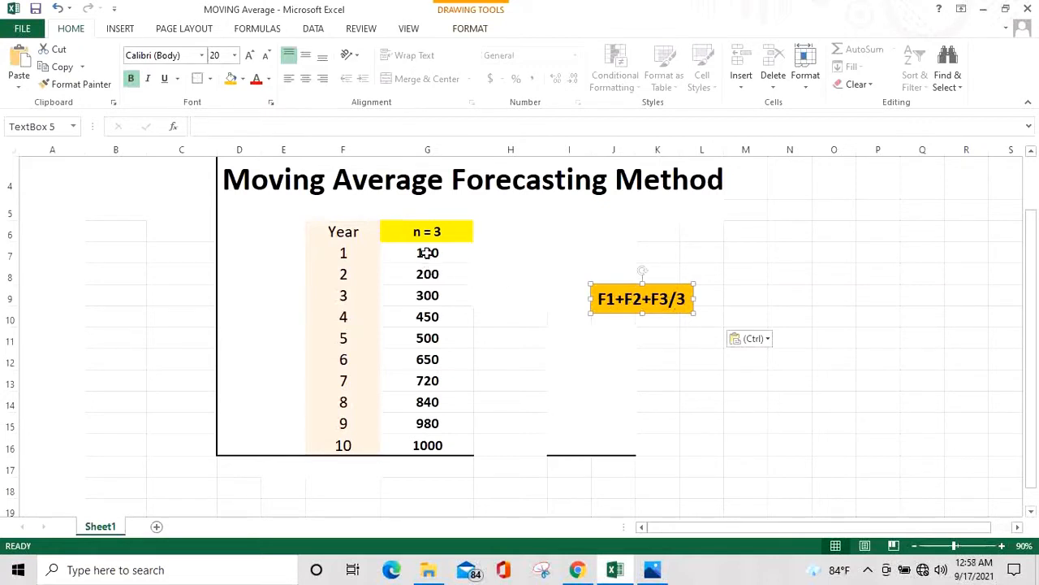
pyautogui.moveTo(427, 253); pyautogui.dragTo(439, 295)
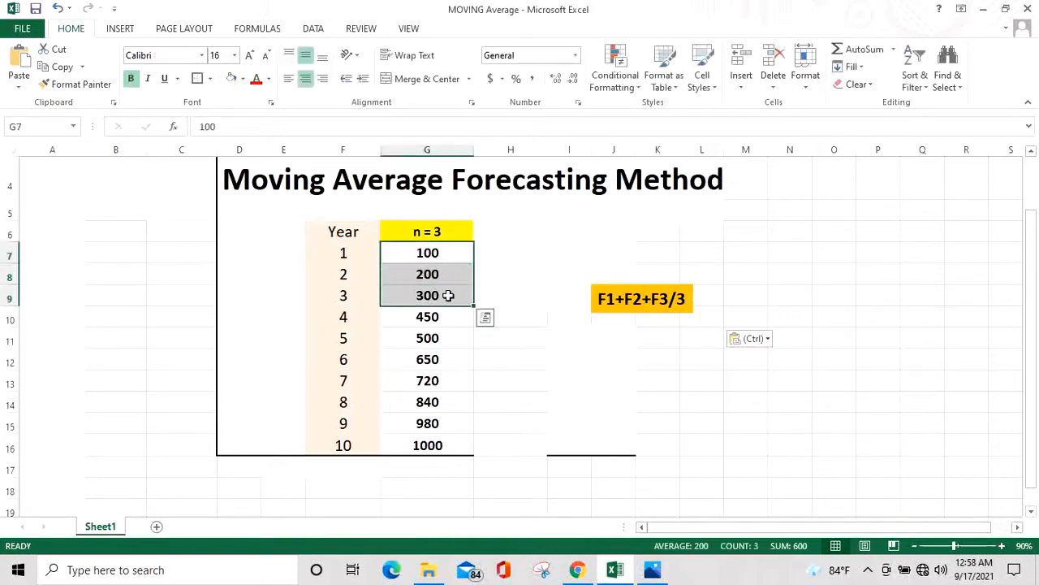
# In the cell beside year 4, enter the formula =SUM(G7:G9)/3 averaging the first three years
pyautogui.click(503, 317)
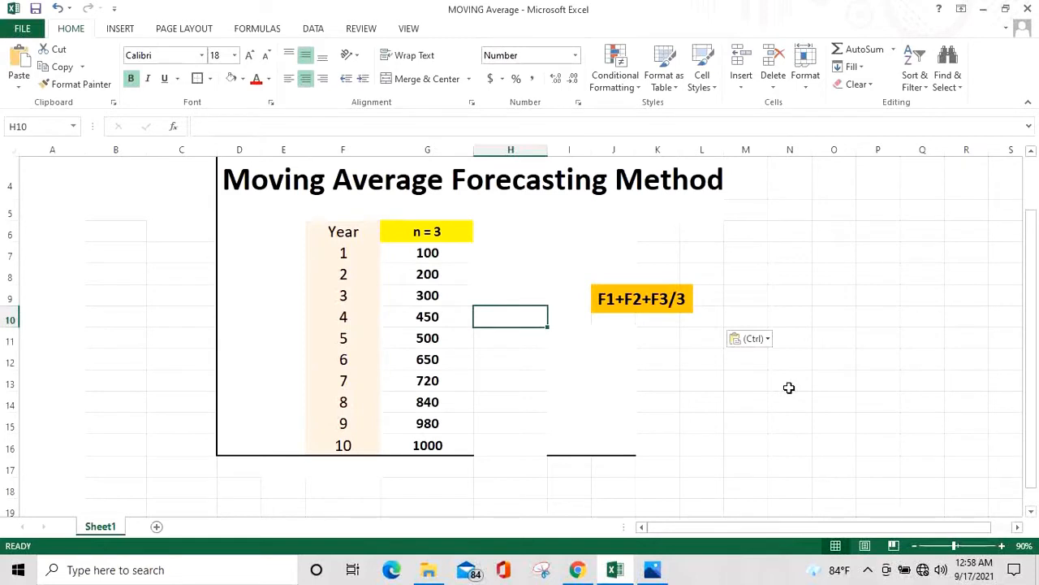
pyautogui.write('=')
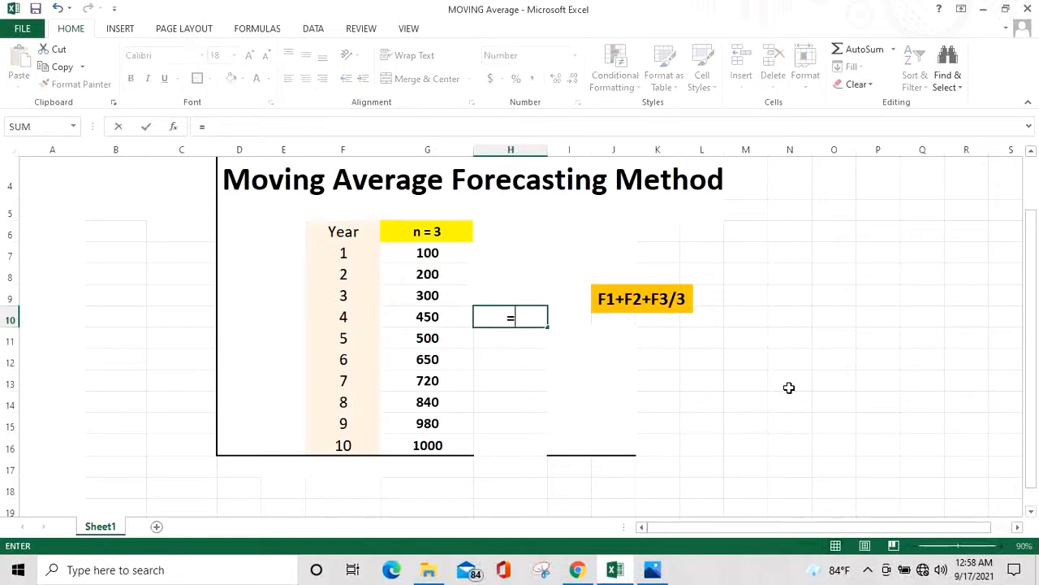
pyautogui.write('sum')
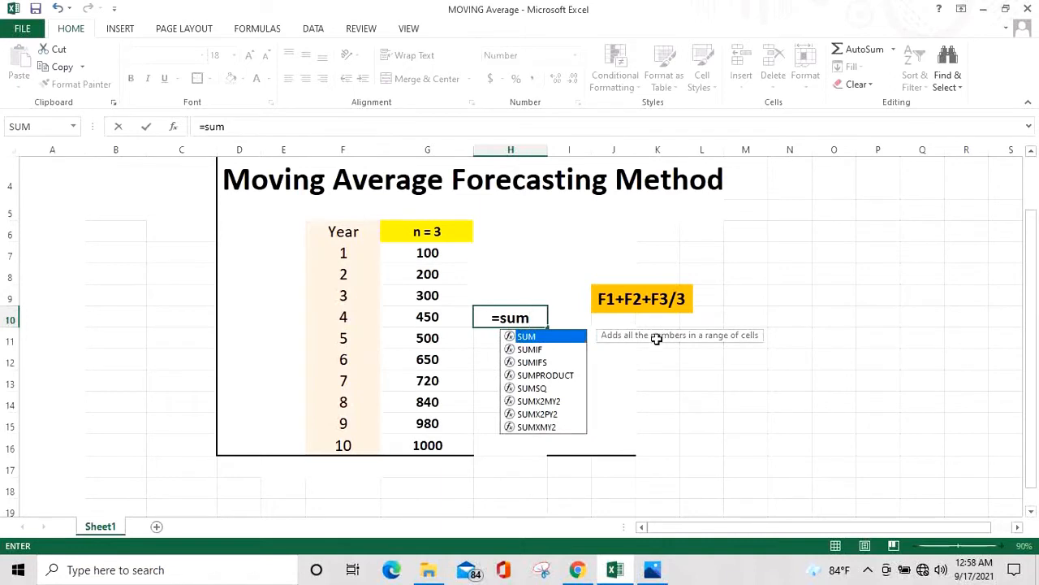
pyautogui.doubleClick(566, 337)
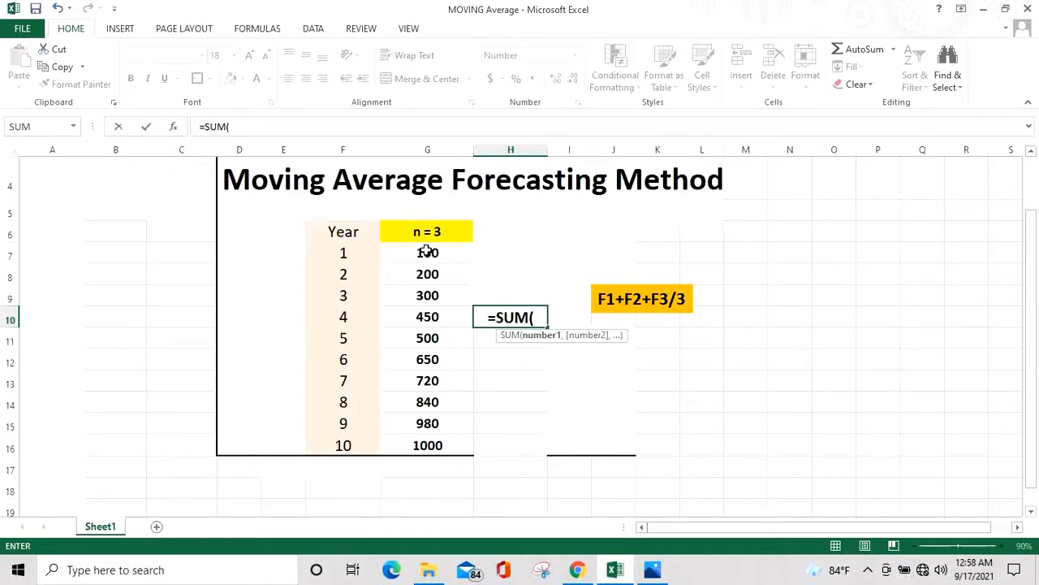
pyautogui.moveTo(427, 252); pyautogui.dragTo(435, 289)
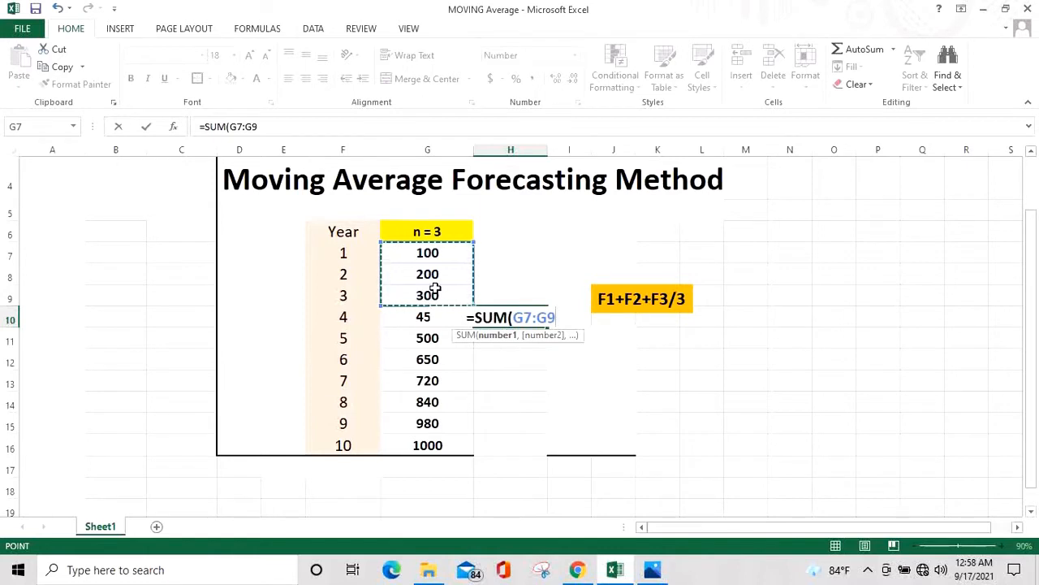
pyautogui.write(')')
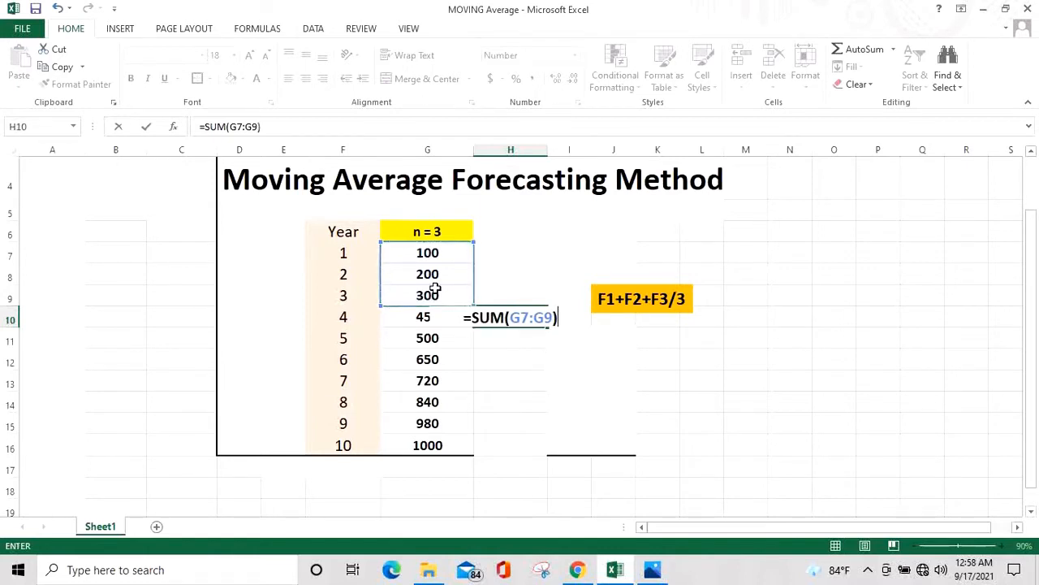
pyautogui.write('/3')
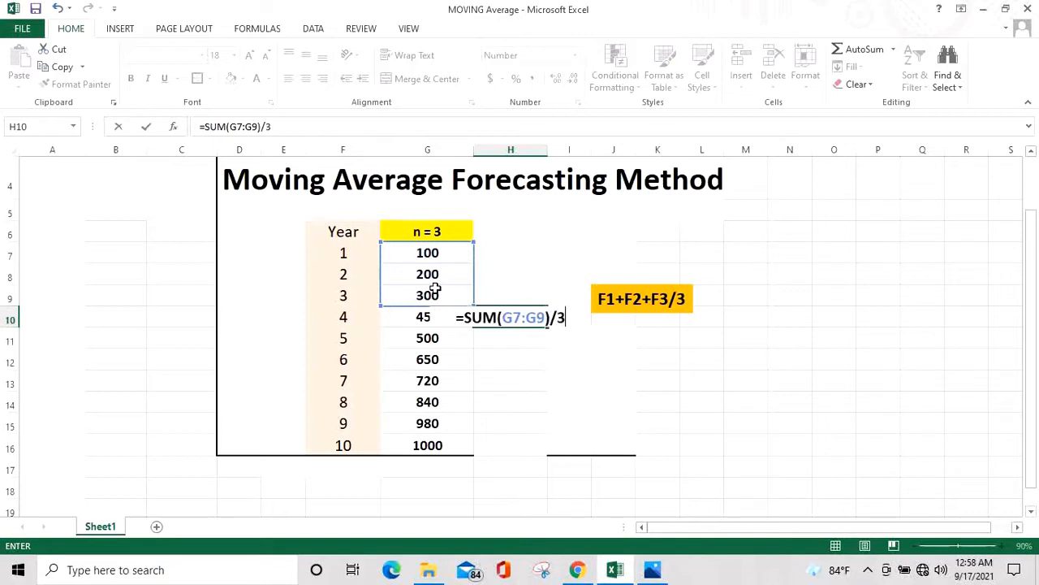
pyautogui.press('Return')
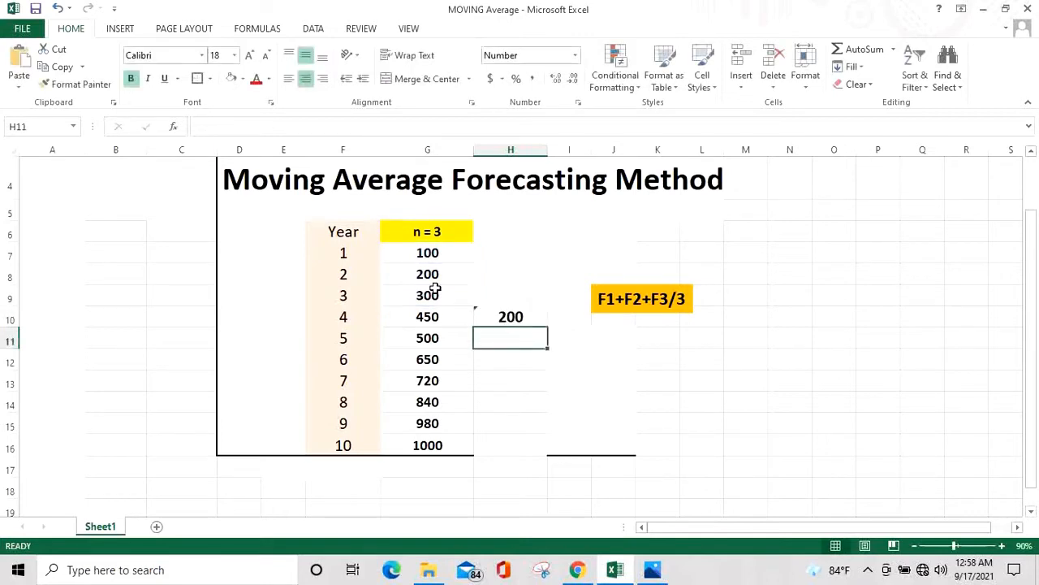
# Fill the moving average formula down through year 10
pyautogui.click(517, 314)
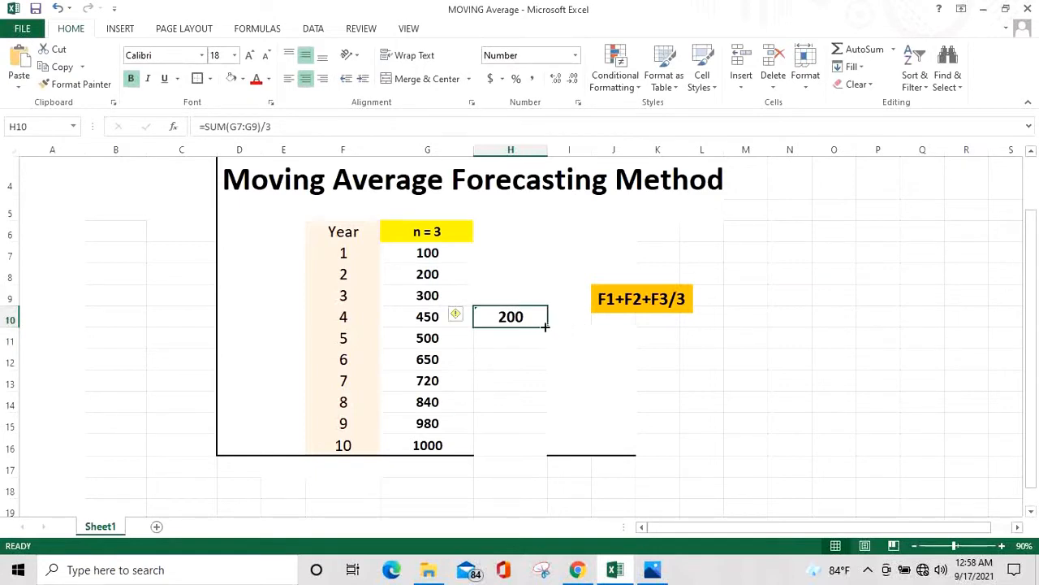
pyautogui.moveTo(548, 327); pyautogui.dragTo(541, 449)
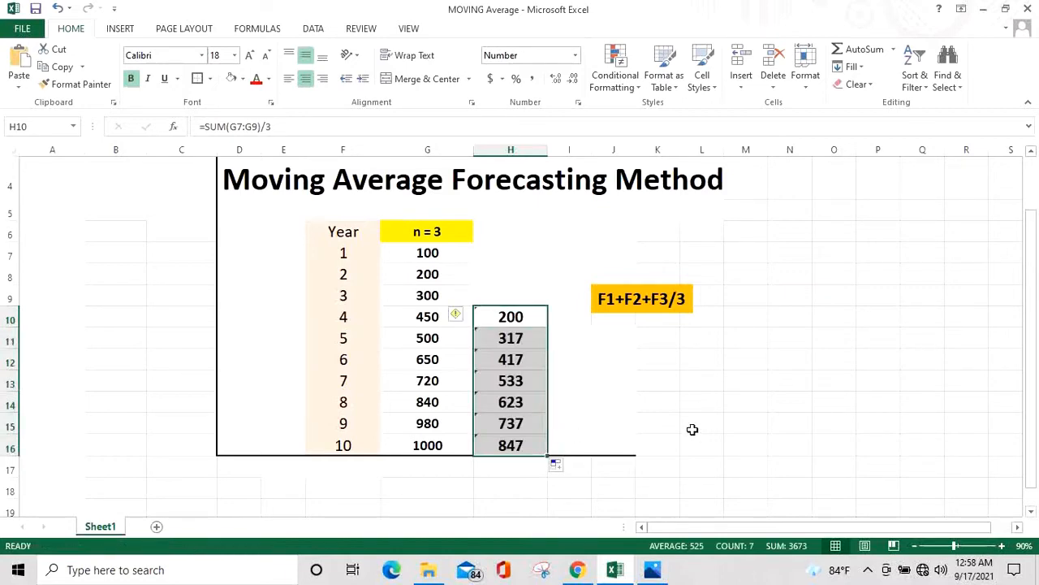
pyautogui.click(625, 427)
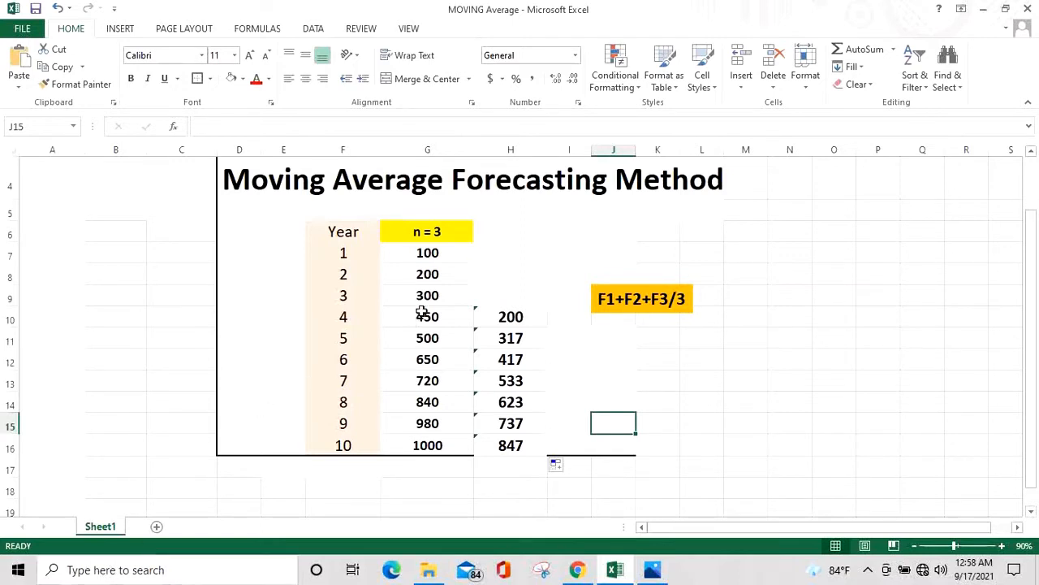
# Review the successive three-year windows in the n = 3 column against each moving average result
pyautogui.moveTo(423, 298); pyautogui.dragTo(441, 255)
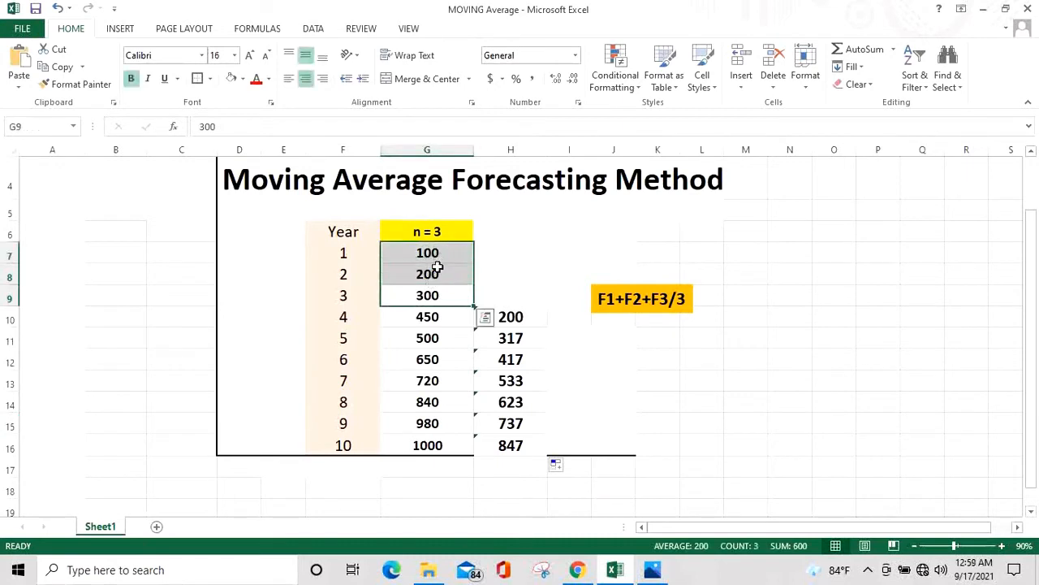
pyautogui.click(430, 339)
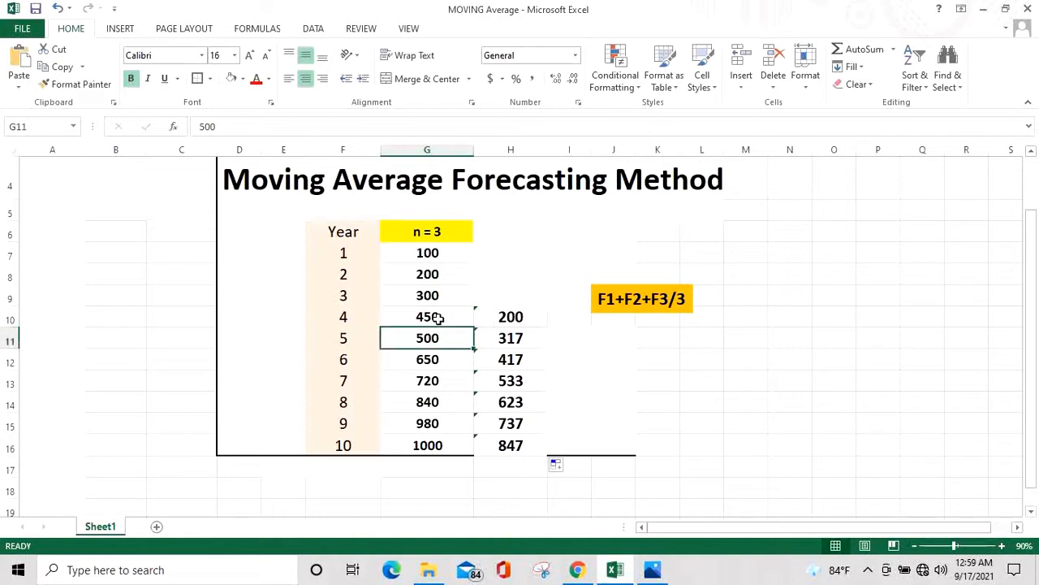
pyautogui.moveTo(437, 317); pyautogui.dragTo(446, 278)
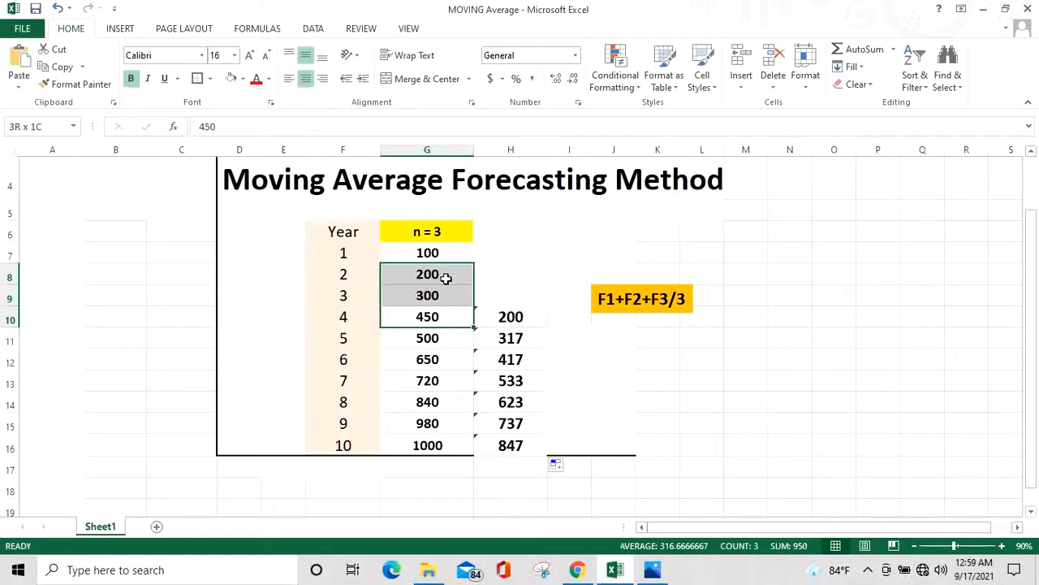
pyautogui.moveTo(446, 278); pyautogui.dragTo(446, 278)
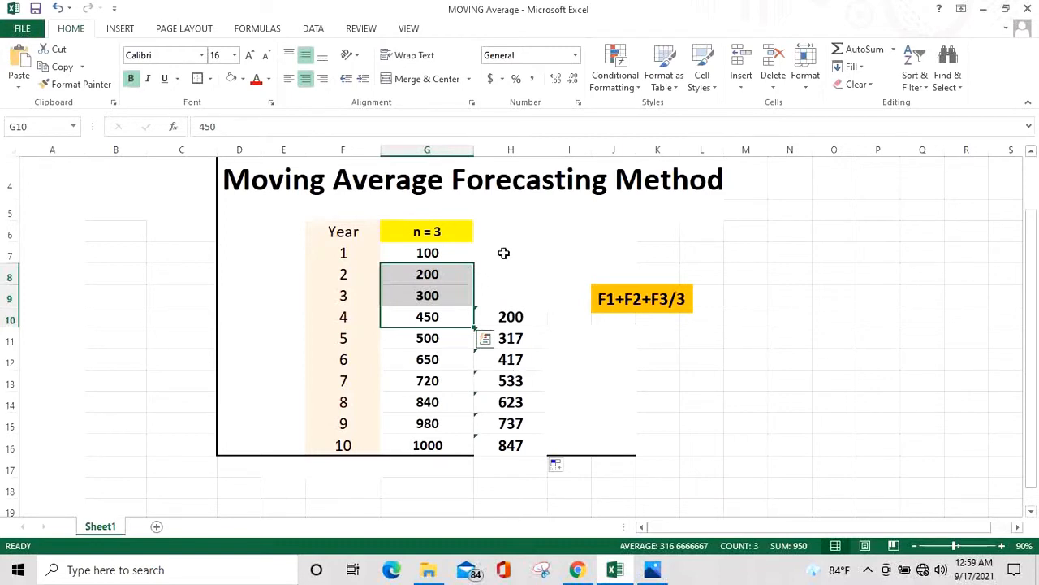
pyautogui.click(518, 230)
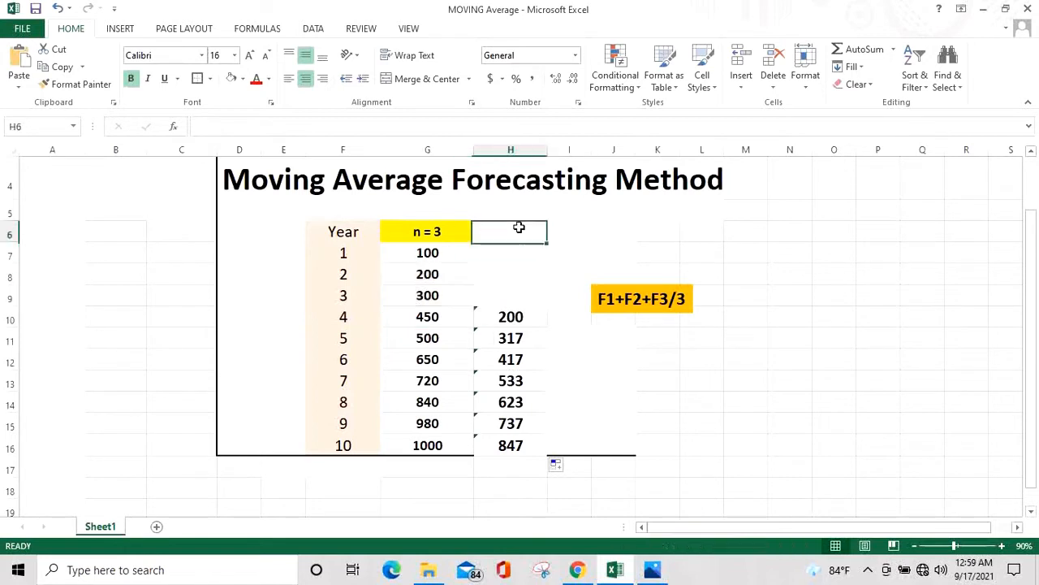
pyautogui.click(414, 382)
pyautogui.moveTo(428, 360); pyautogui.dragTo(435, 319)
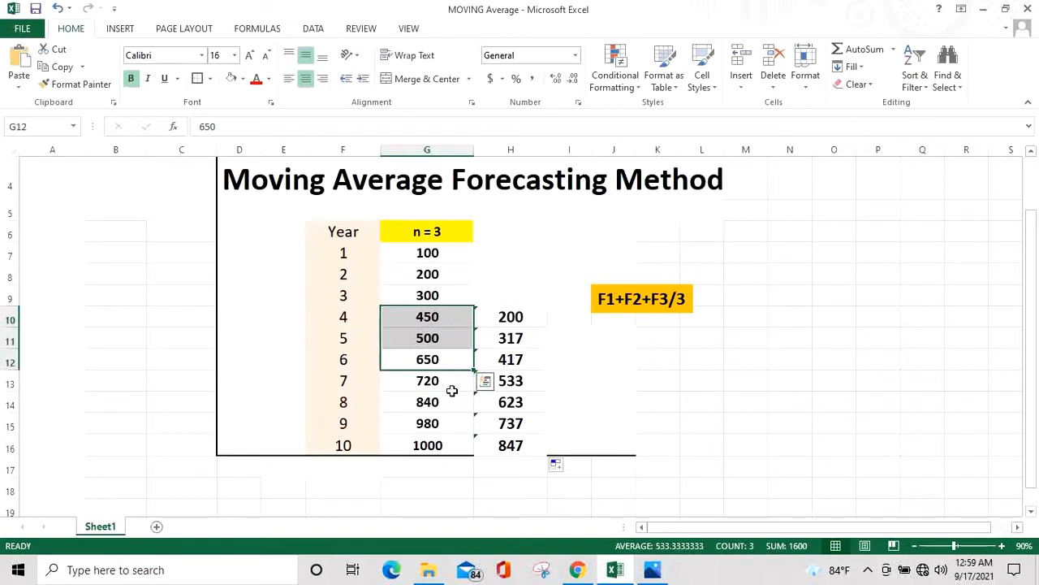
# Open the Windows Calculator app from the taskbar search
pyautogui.click(240, 569)
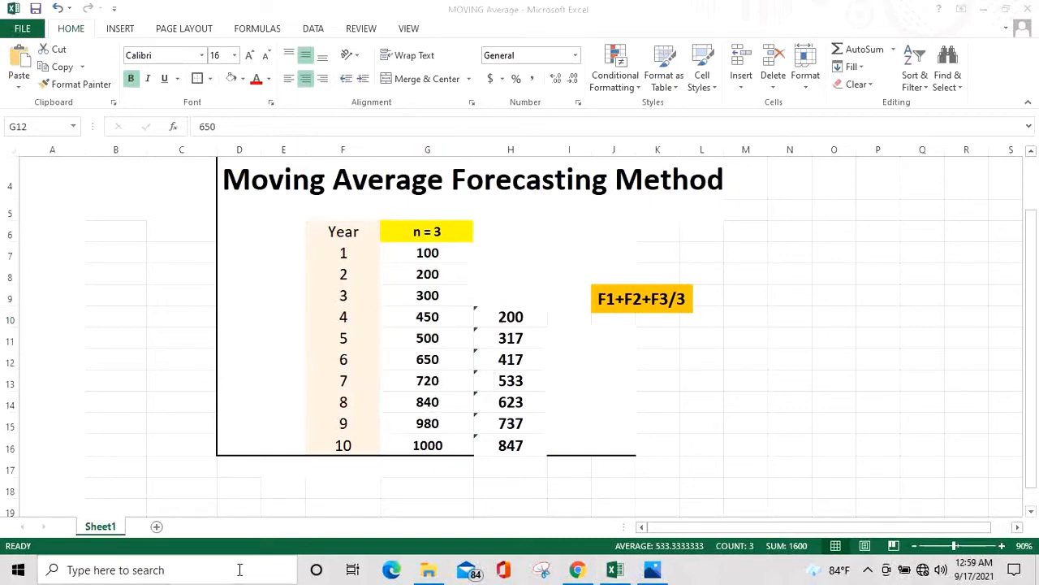
pyautogui.write('ca')
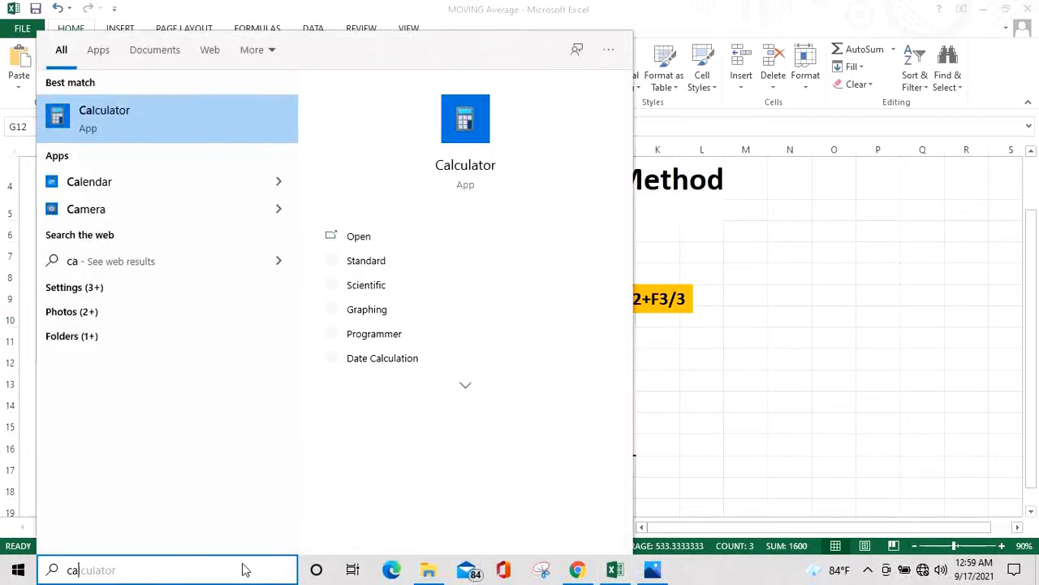
pyautogui.click(104, 124)
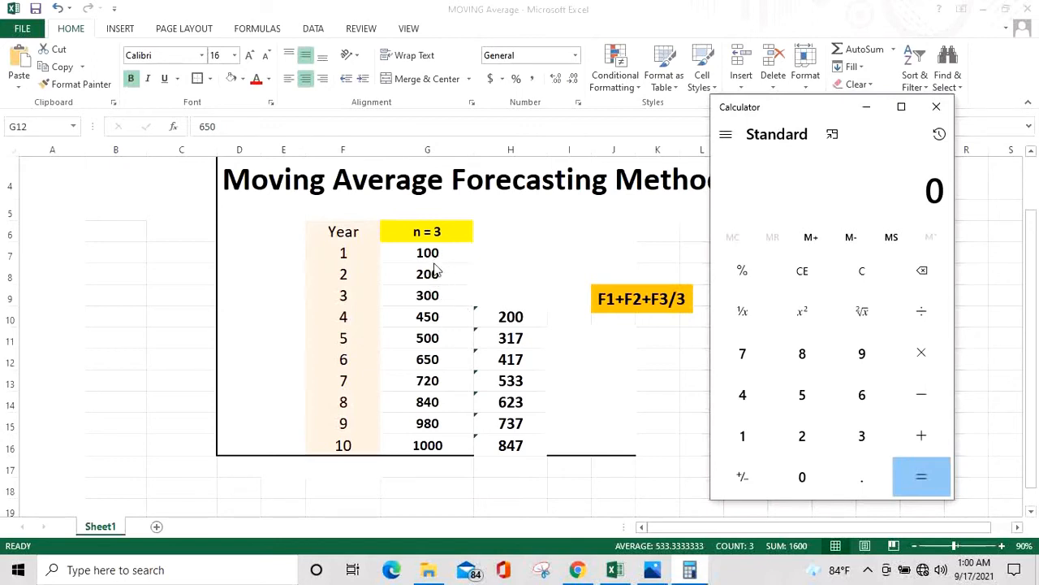
# In Calculator, add 100, 200 and 300 and divide the sum by 3 to check year 4's average
pyautogui.click(740, 446)
pyautogui.doubleClick(802, 477)
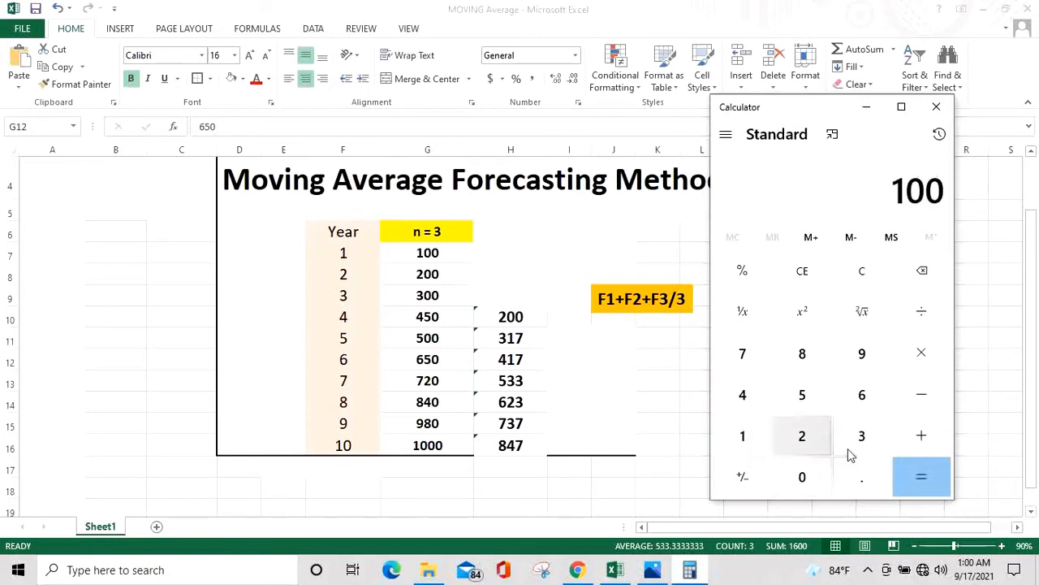
pyautogui.click(921, 439)
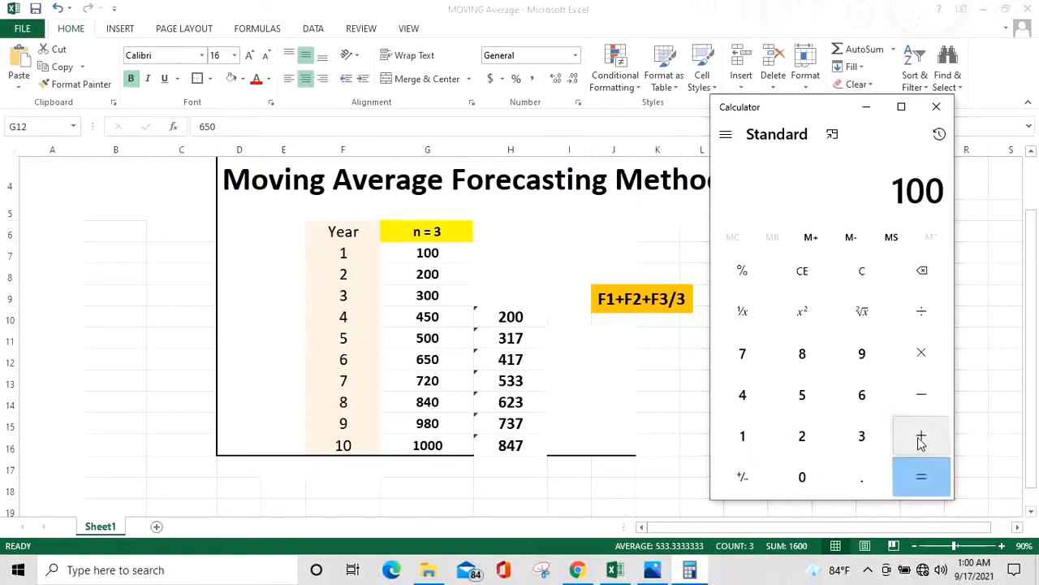
pyautogui.click(803, 438)
pyautogui.click(802, 477)
pyautogui.click(803, 477)
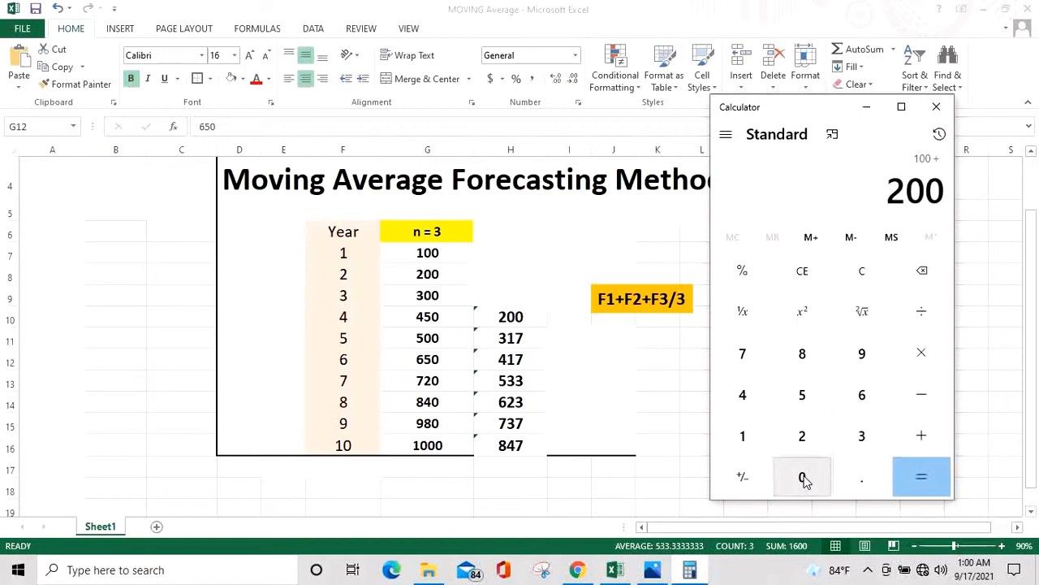
pyautogui.click(913, 438)
pyautogui.click(862, 436)
pyautogui.click(802, 477)
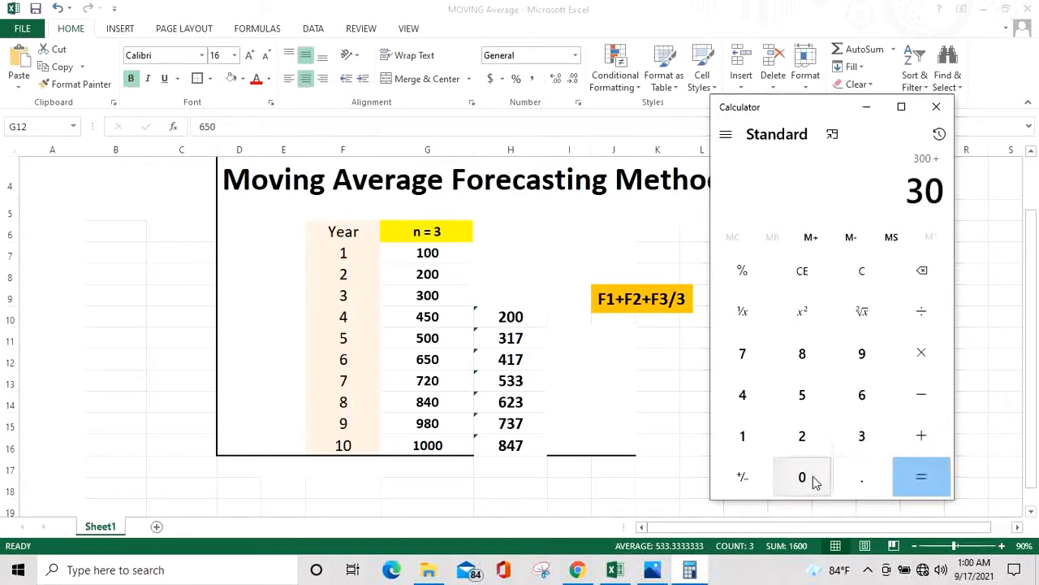
pyautogui.click(803, 477)
pyautogui.click(950, 481)
pyautogui.click(932, 315)
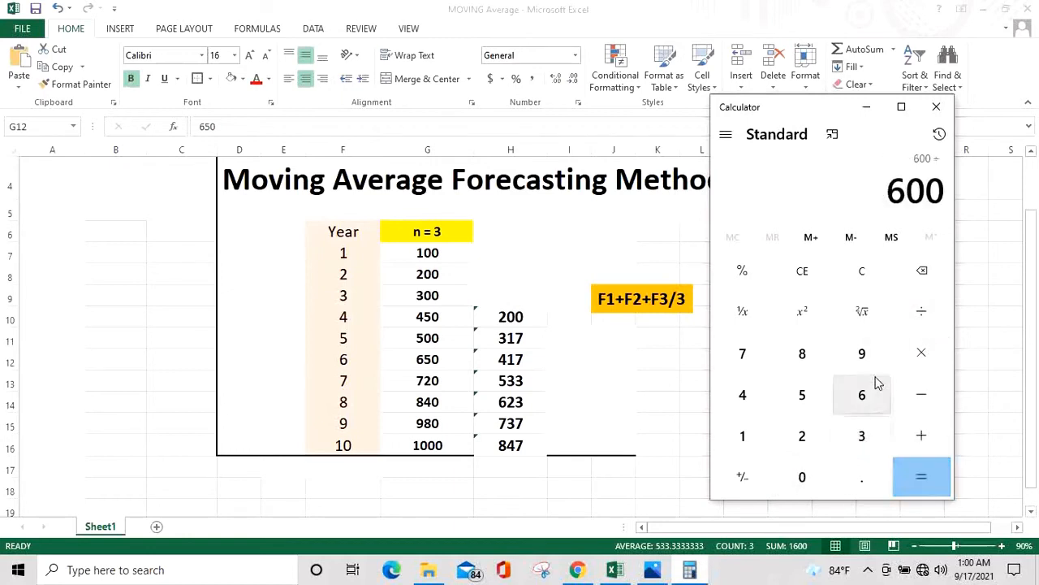
pyautogui.click(866, 442)
pyautogui.click(918, 476)
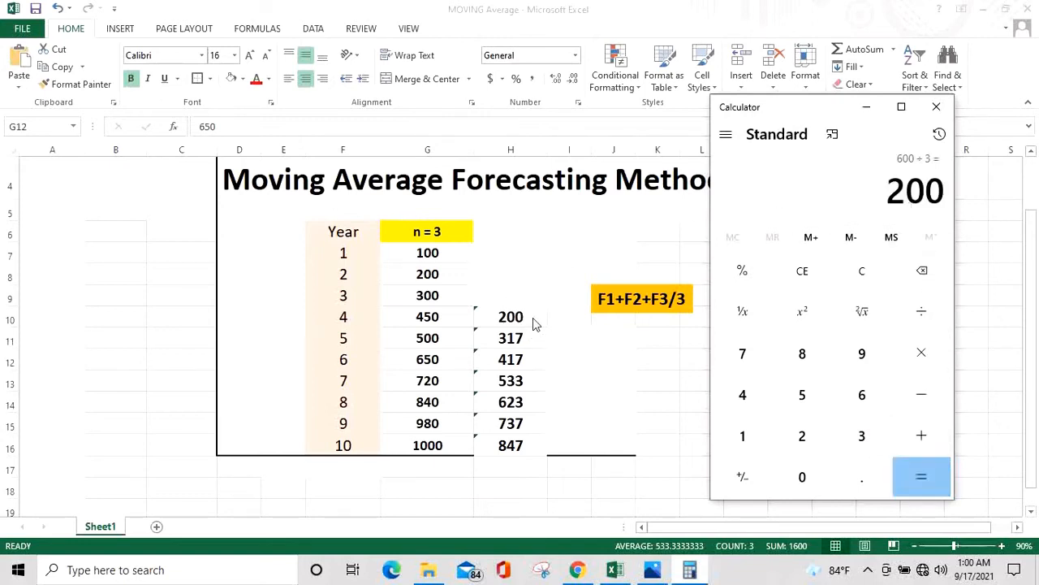
# Clear the expression and compute (200 + 300 + 450) ÷ 3 to check year 5's moving average
pyautogui.click(922, 276)
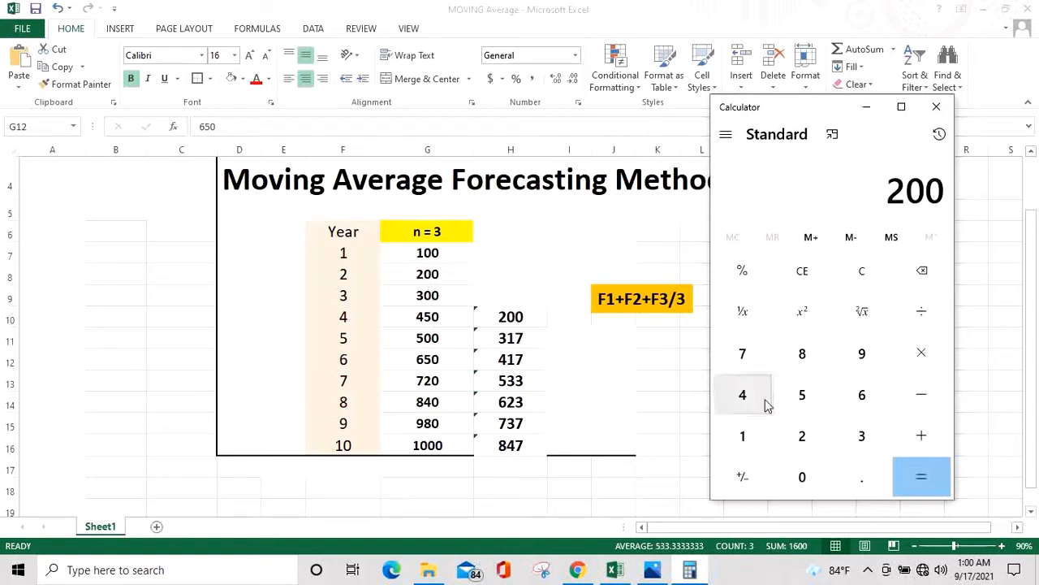
pyautogui.click(802, 436)
pyautogui.click(808, 479)
pyautogui.click(808, 479)
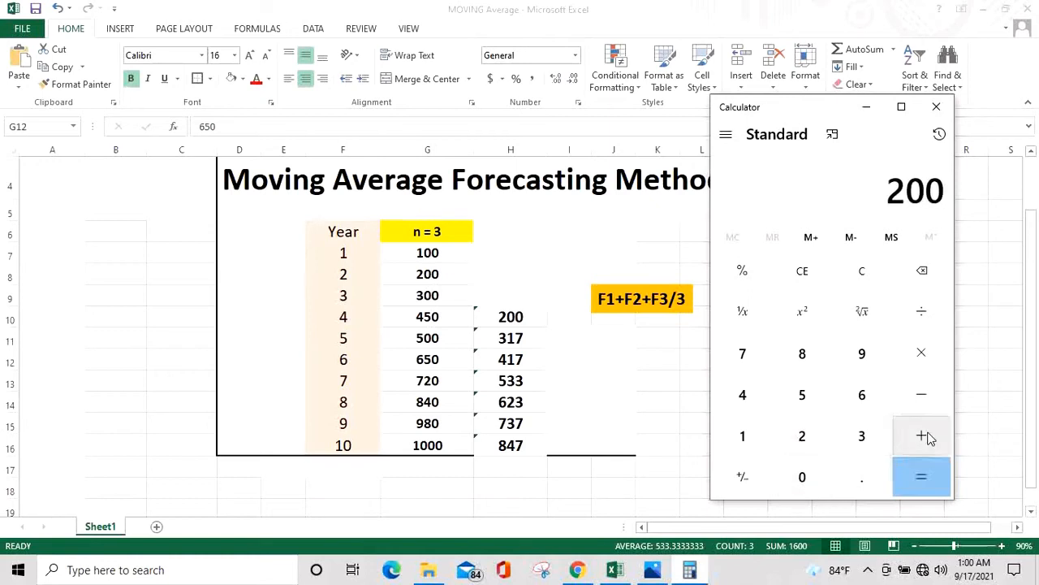
pyautogui.click(922, 439)
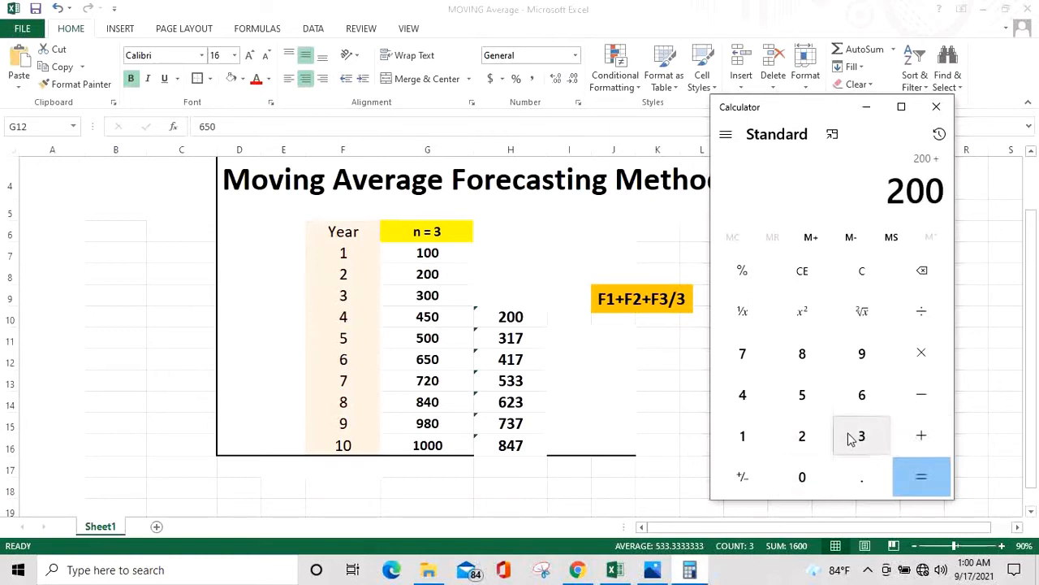
pyautogui.click(850, 438)
pyautogui.click(816, 477)
pyautogui.click(812, 477)
pyautogui.click(931, 443)
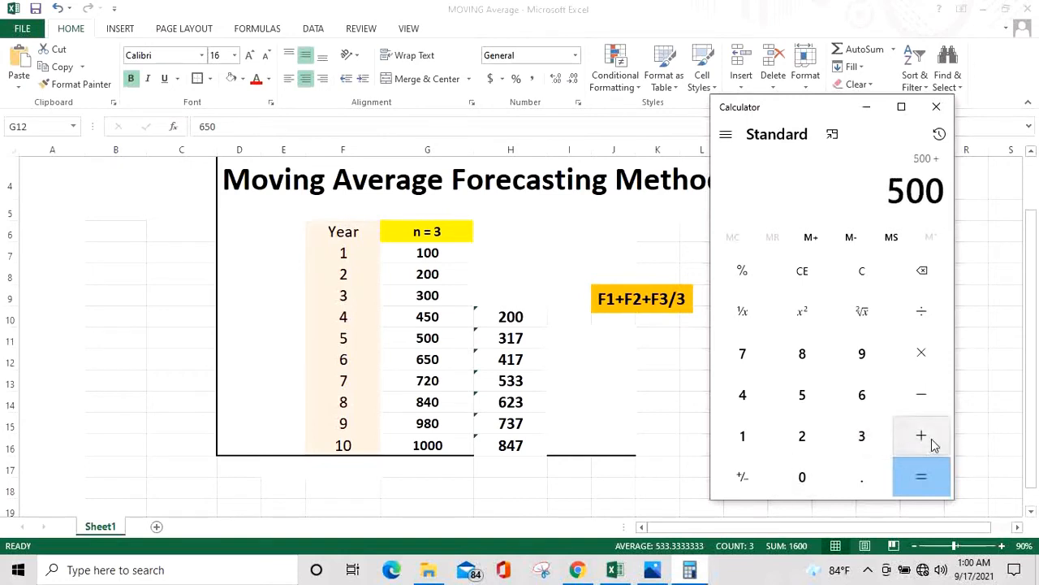
pyautogui.click(741, 399)
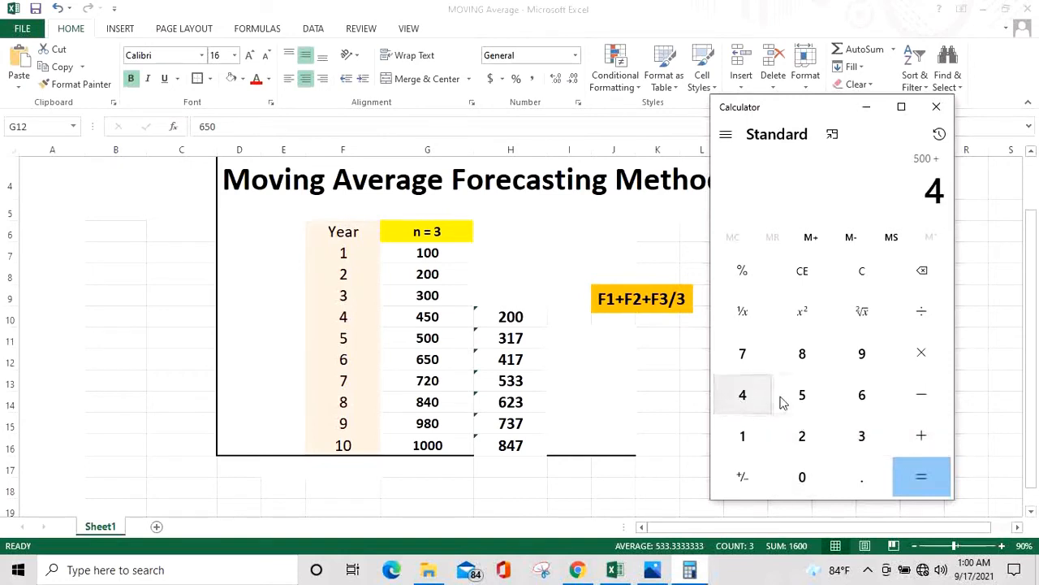
pyautogui.click(807, 406)
pyautogui.click(812, 486)
pyautogui.click(923, 483)
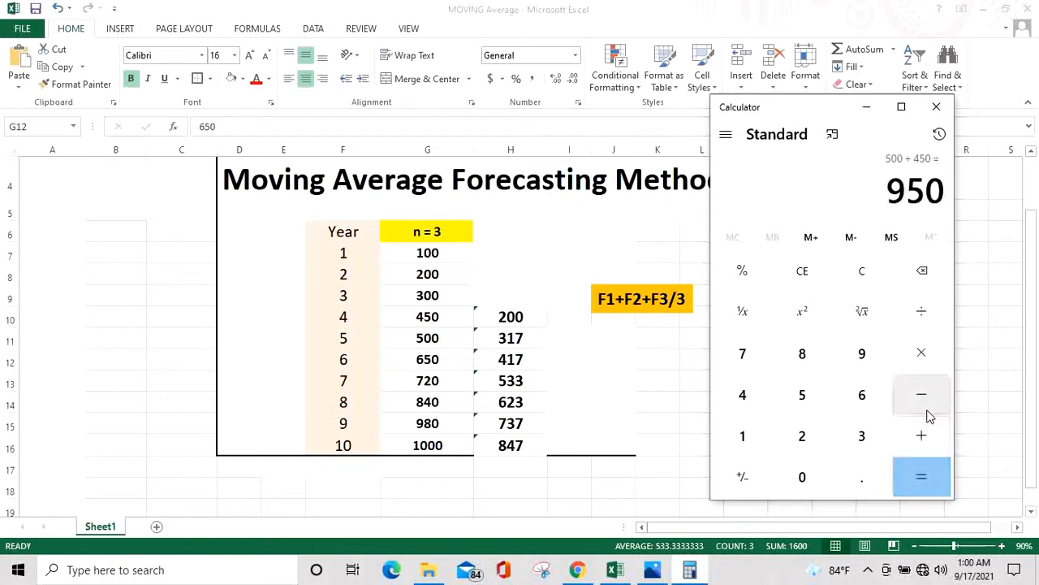
pyautogui.click(922, 312)
pyautogui.click(867, 437)
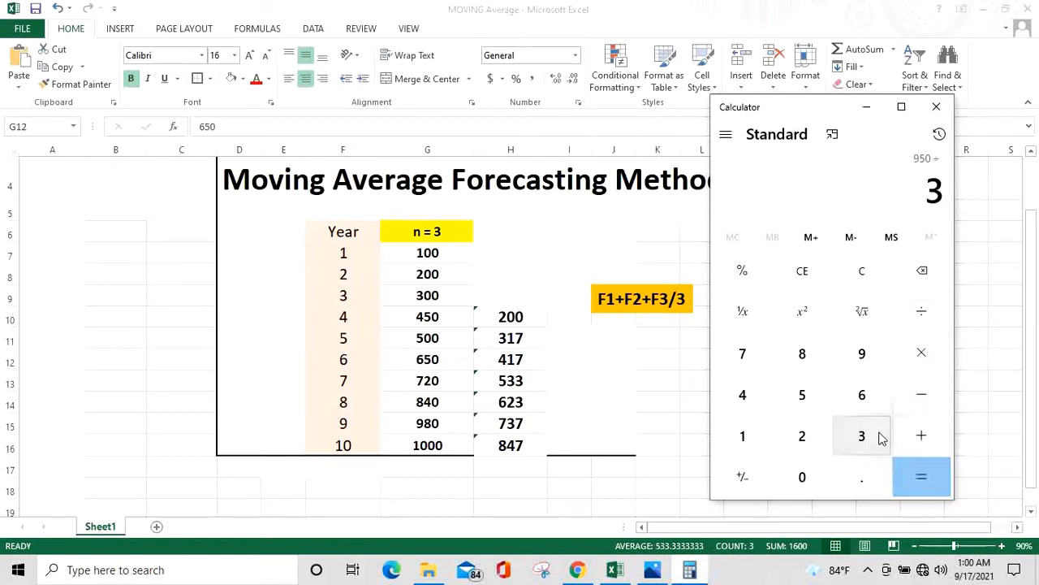
pyautogui.click(944, 482)
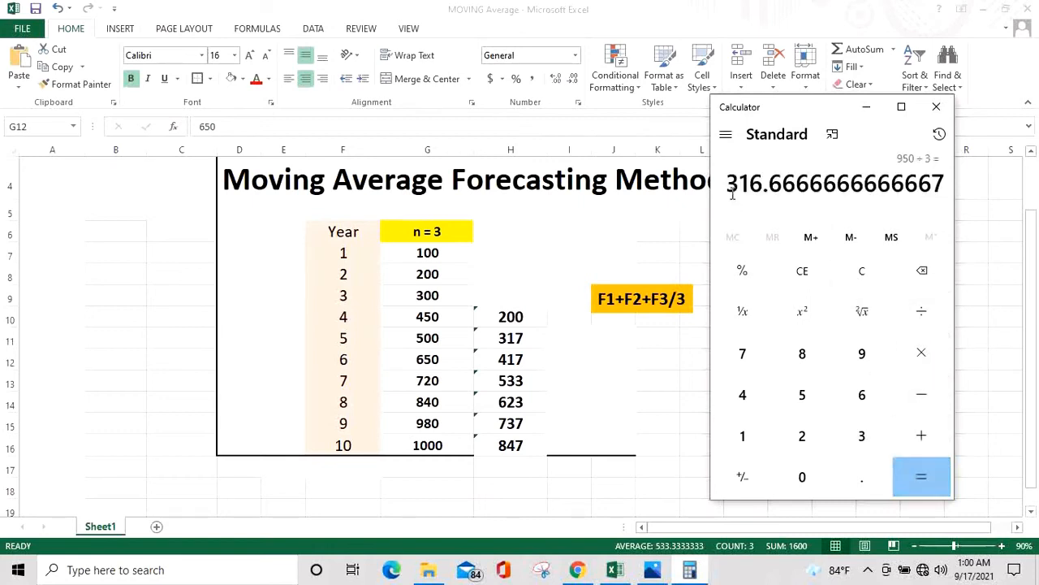
# Show the year 5 moving average cell with two decimal places
pyautogui.moveTo(732, 193); pyautogui.dragTo(913, 185)
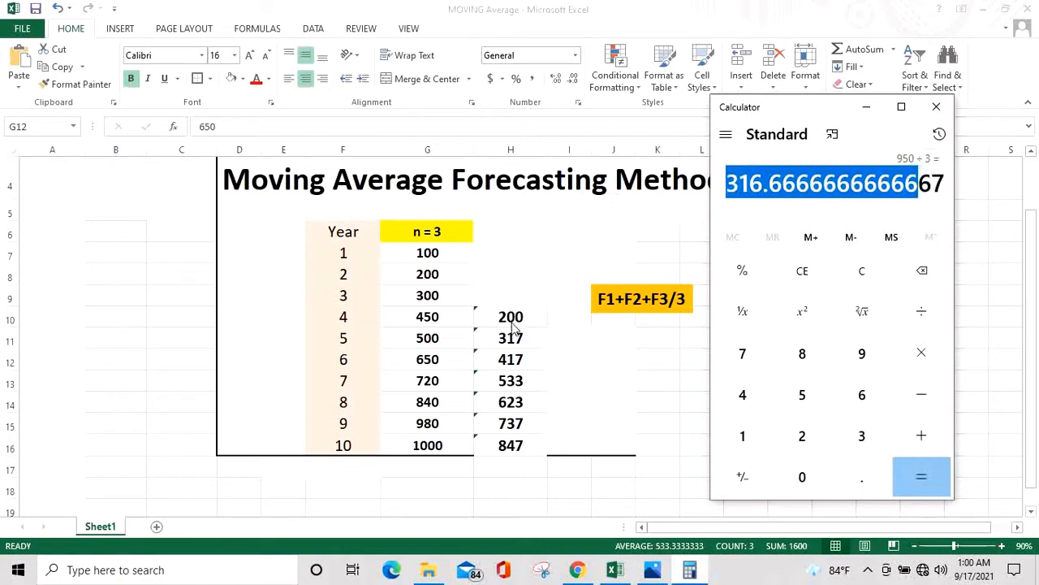
pyautogui.click(517, 349)
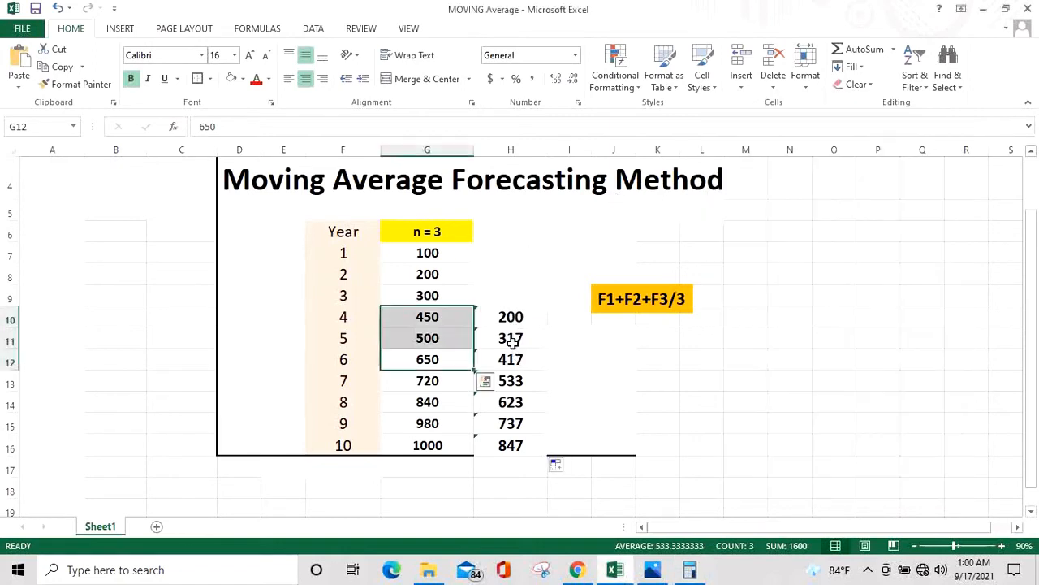
pyautogui.click(530, 345)
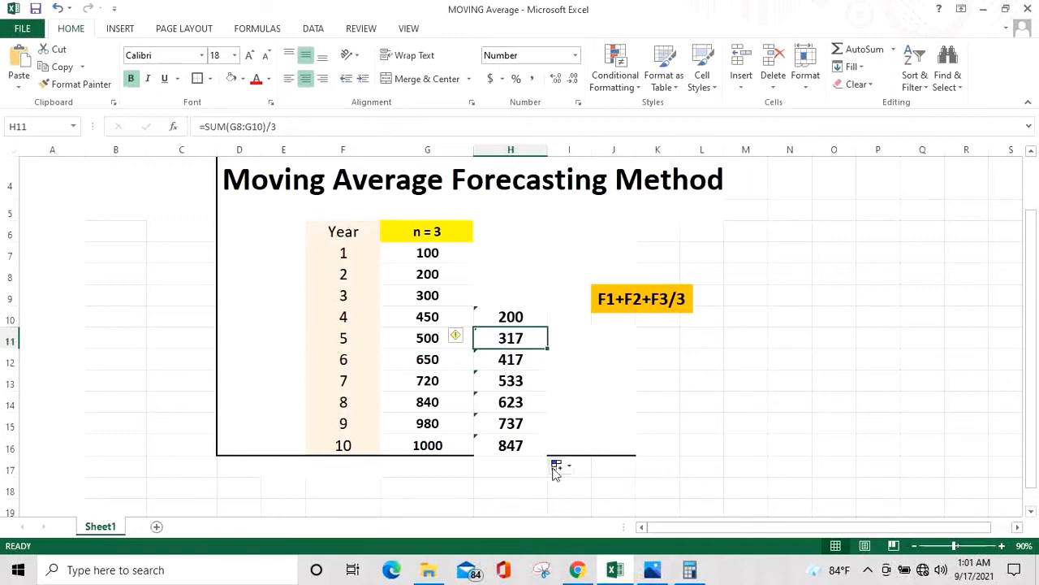
pyautogui.click(739, 567)
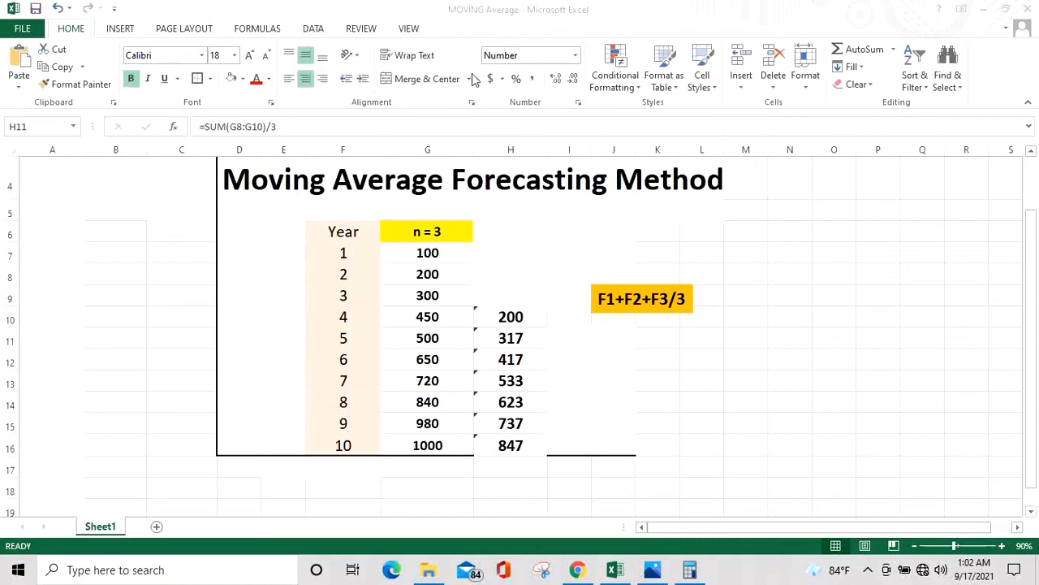
pyautogui.click(573, 80)
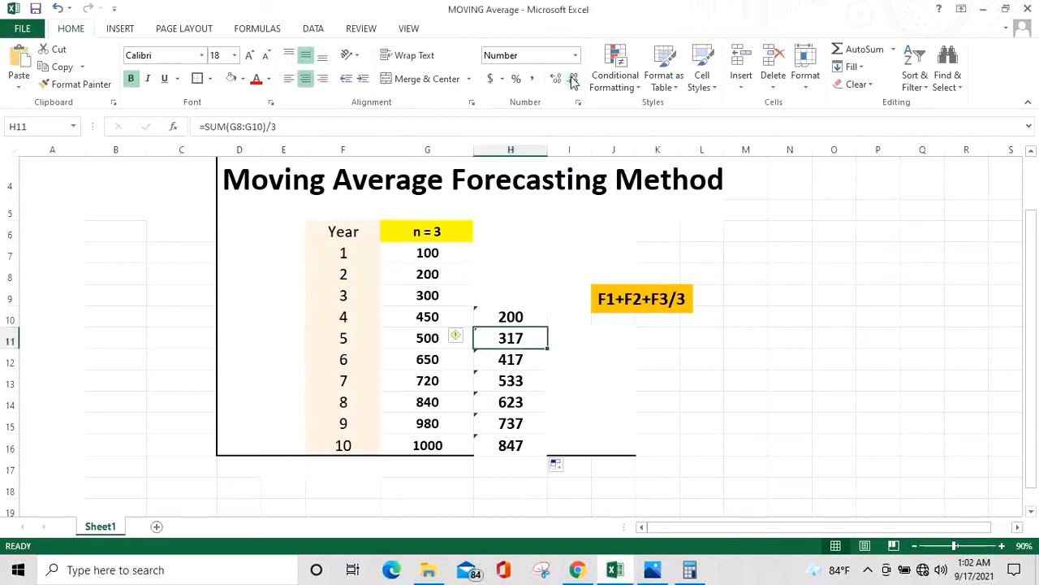
pyautogui.click(553, 78)
pyautogui.click(553, 79)
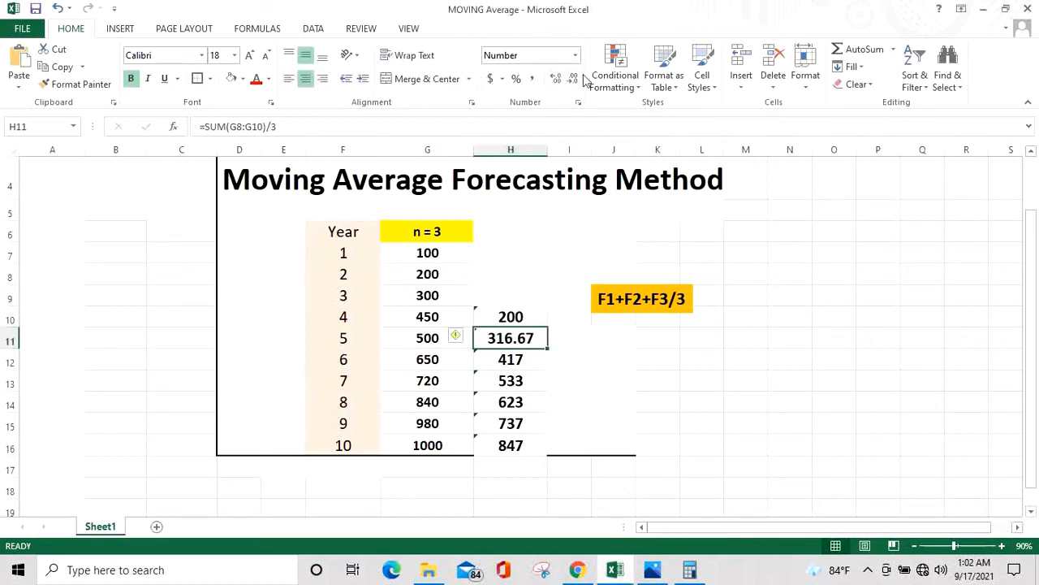